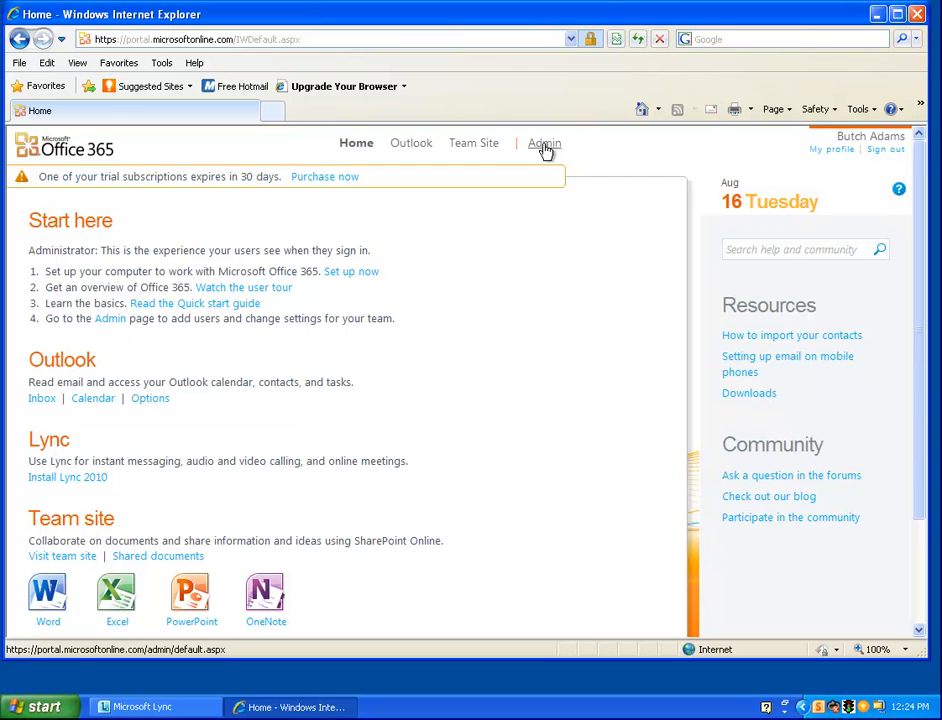
# Open the Office 365 admin pages and go to the Domains list
pyautogui.click(545, 145)
pyautogui.click(545, 147)
pyautogui.click(545, 147)
pyautogui.click(545, 148)
pyautogui.click(545, 148)
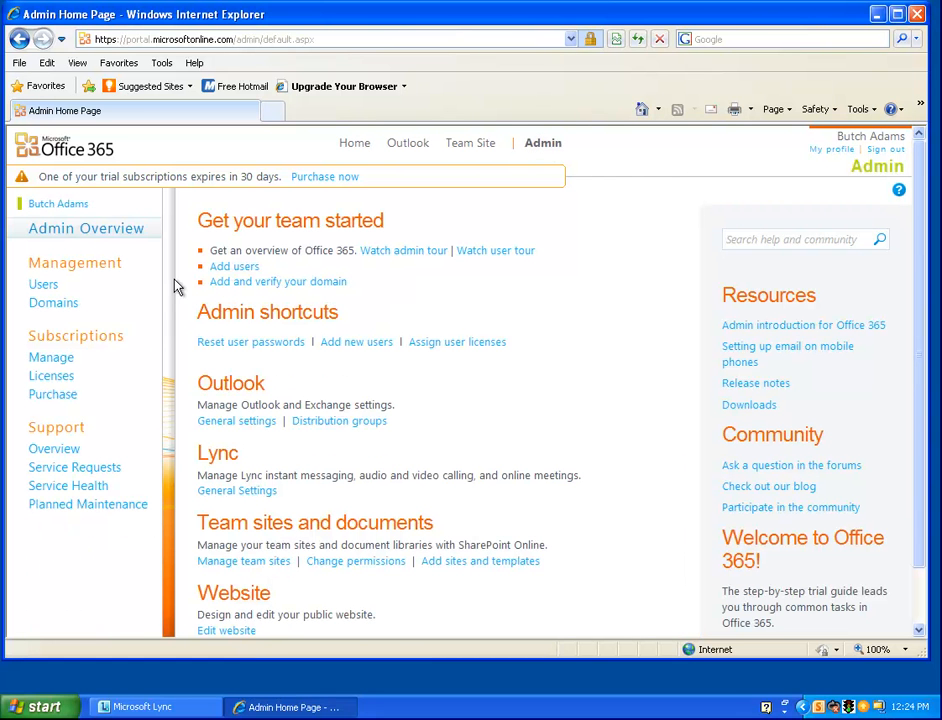
pyautogui.click(62, 313)
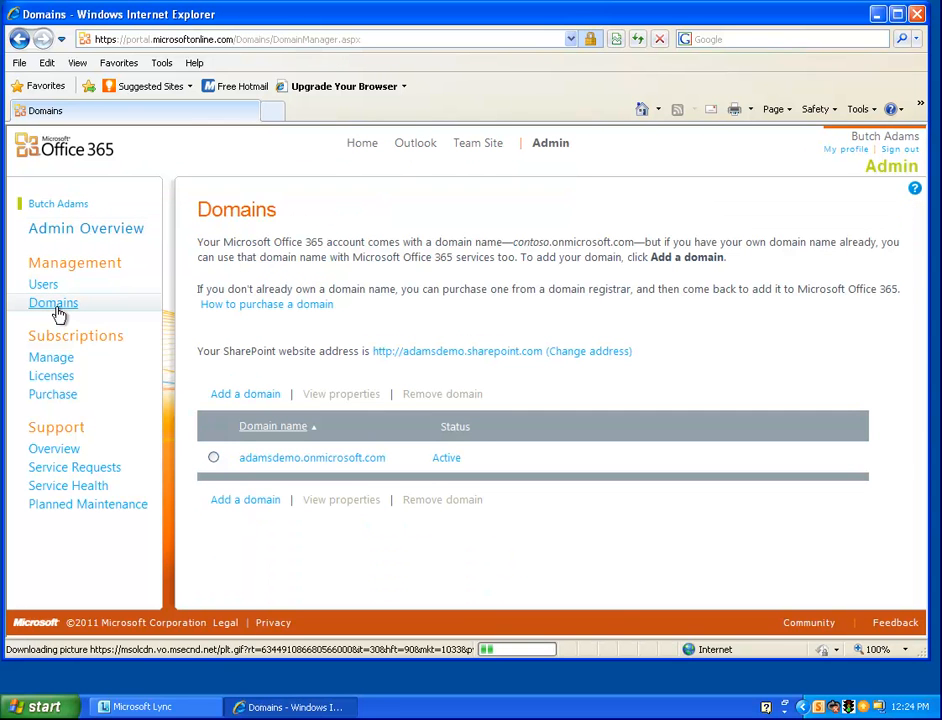
# Add askroanoke.com as a new domain, check it, and continue to TXT verification
pyautogui.click(228, 396)
pyautogui.write('a')
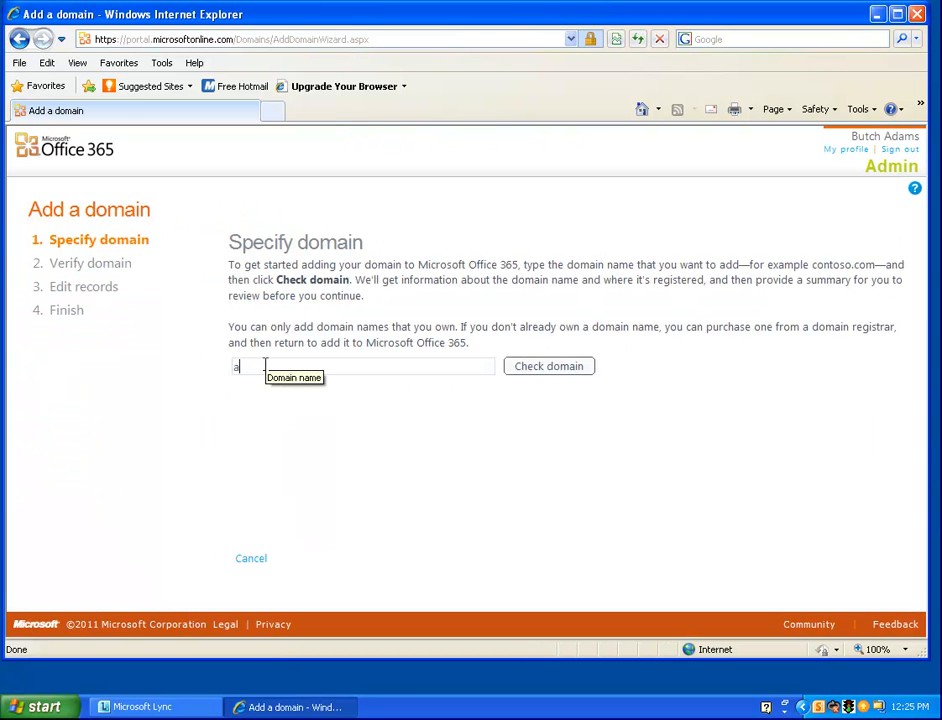
pyautogui.write('skroanoke')
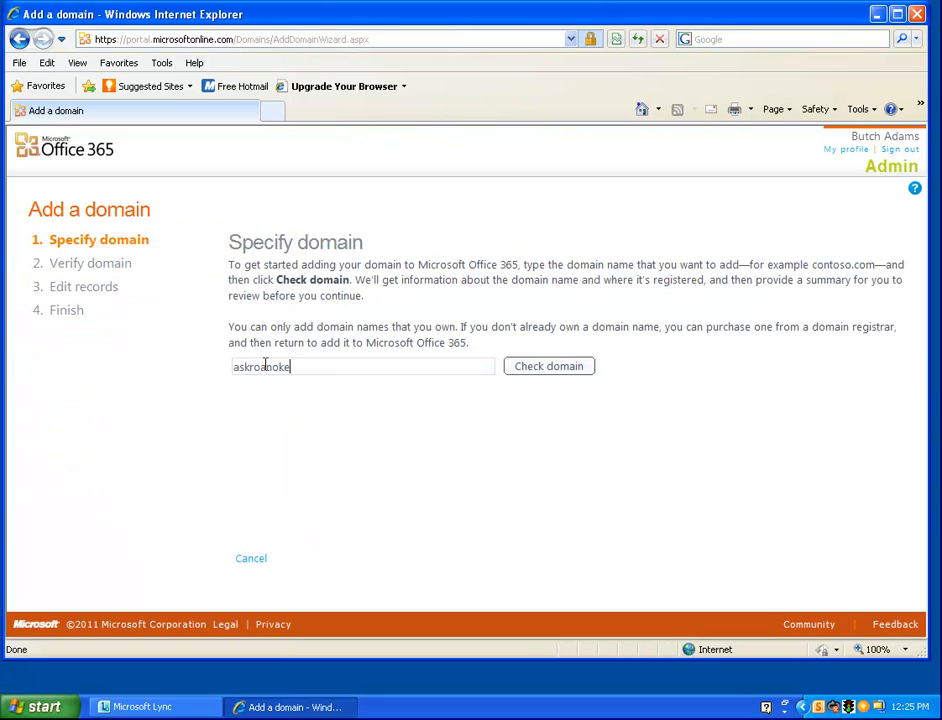
pyautogui.write('.com')
pyautogui.click(534, 372)
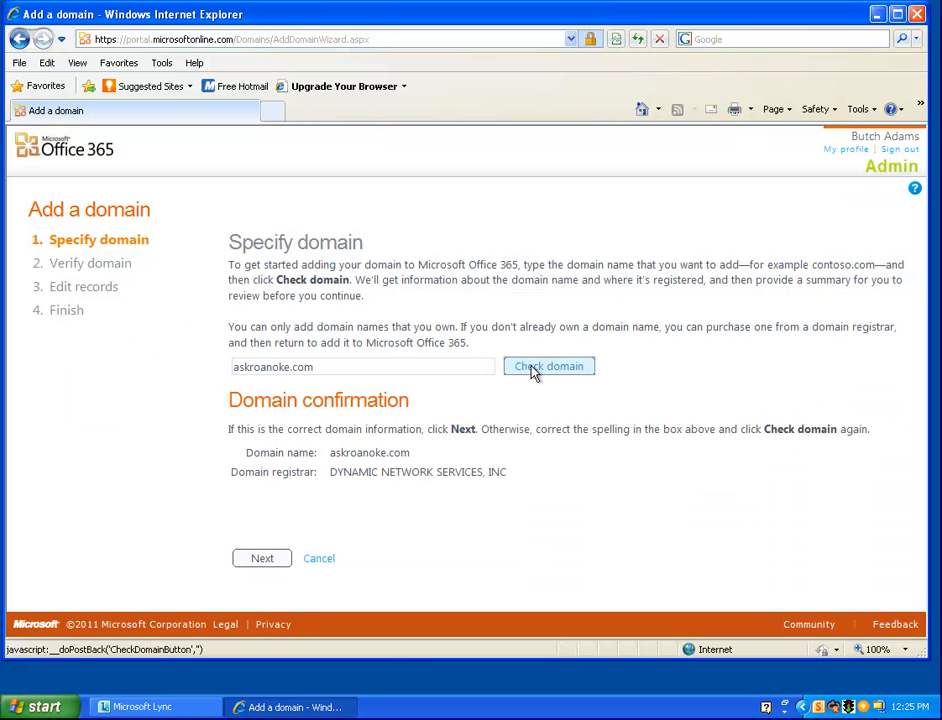
pyautogui.click(263, 562)
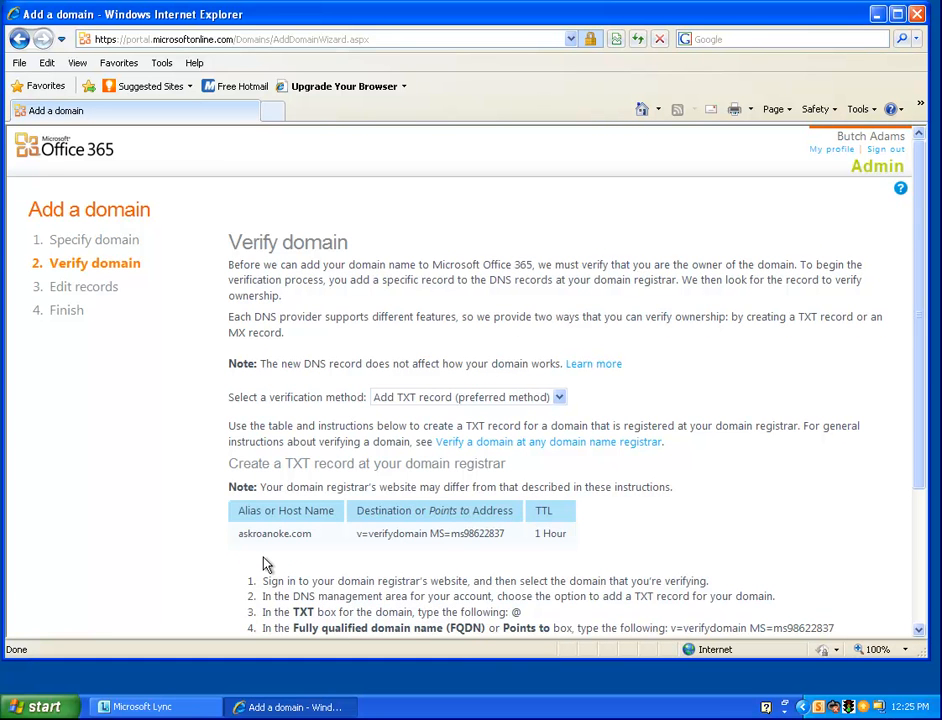
# Scroll through the TXT record verification instructions for askroanoke.com
pyautogui.scroll(-3, 267, 565)
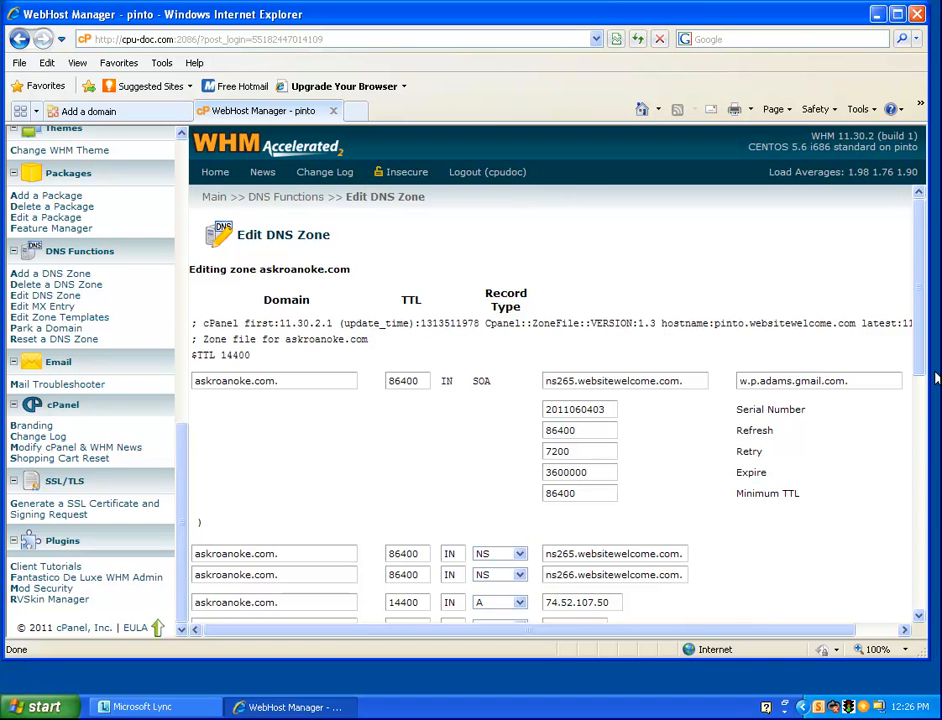
# Start a TXT entry with TTL 60 in WHM, then select Office 365's TXT value
pyautogui.moveTo(920, 372); pyautogui.dragTo(925, 570)
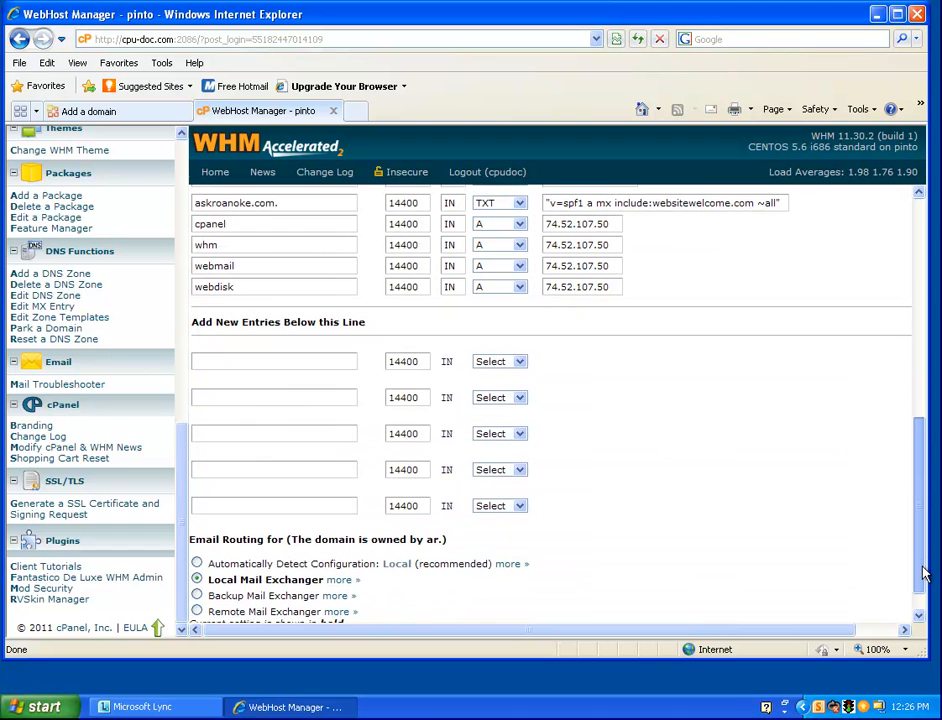
pyautogui.click(520, 362)
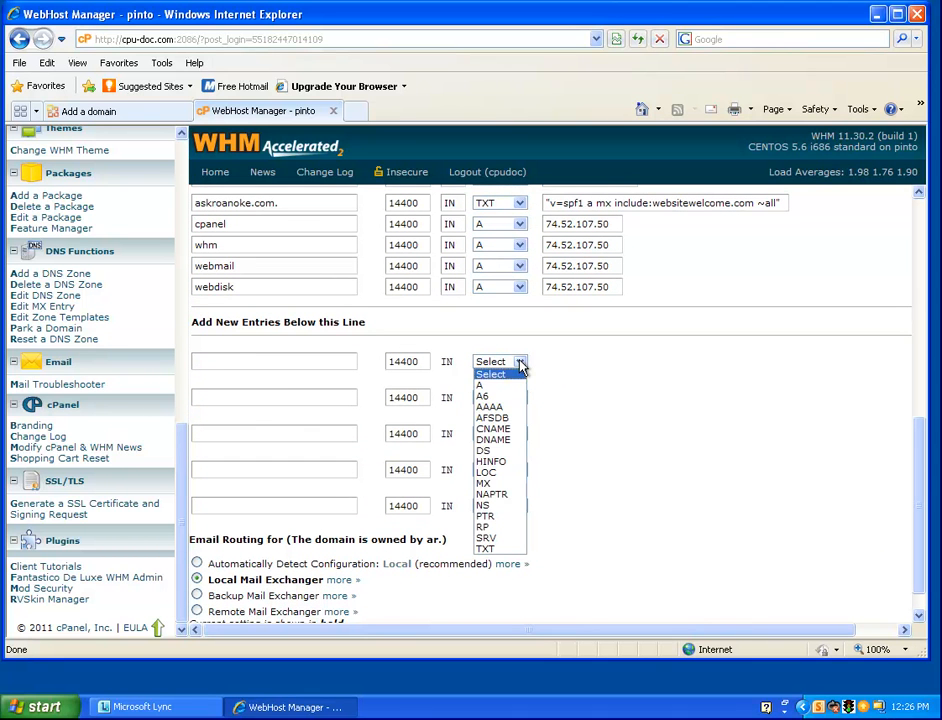
pyautogui.click(500, 550)
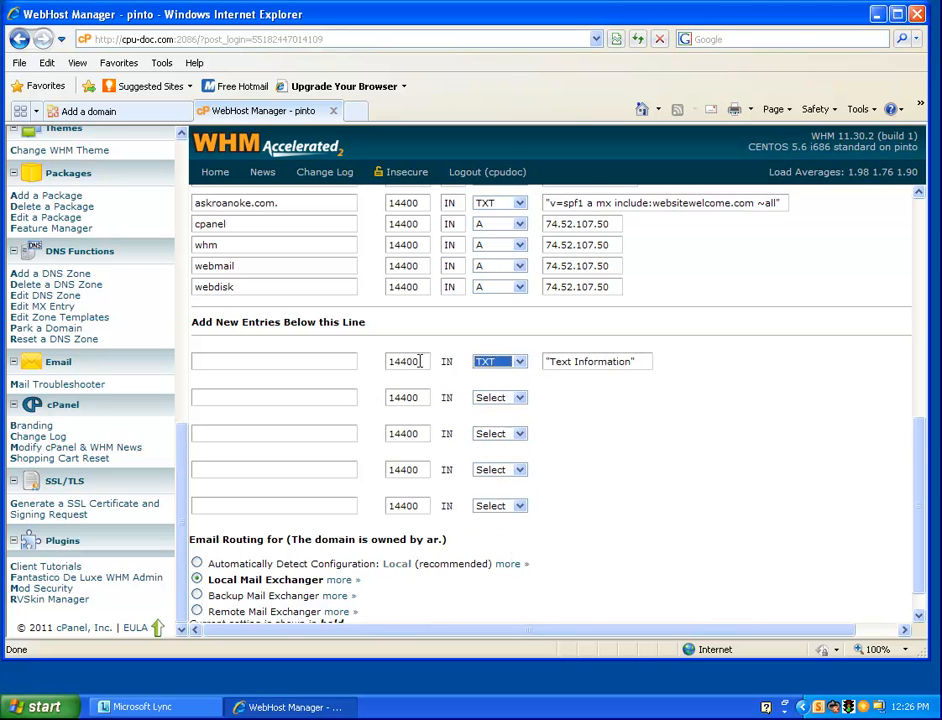
pyautogui.moveTo(420, 361); pyautogui.dragTo(370, 362)
pyautogui.write('6')
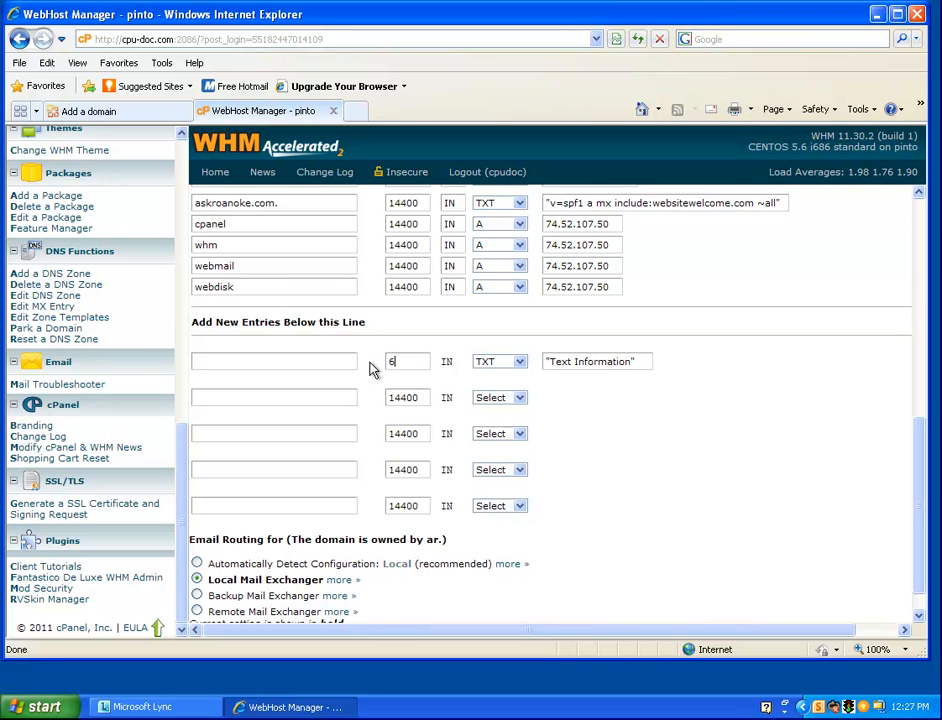
pyautogui.write('0')
pyautogui.click(320, 362)
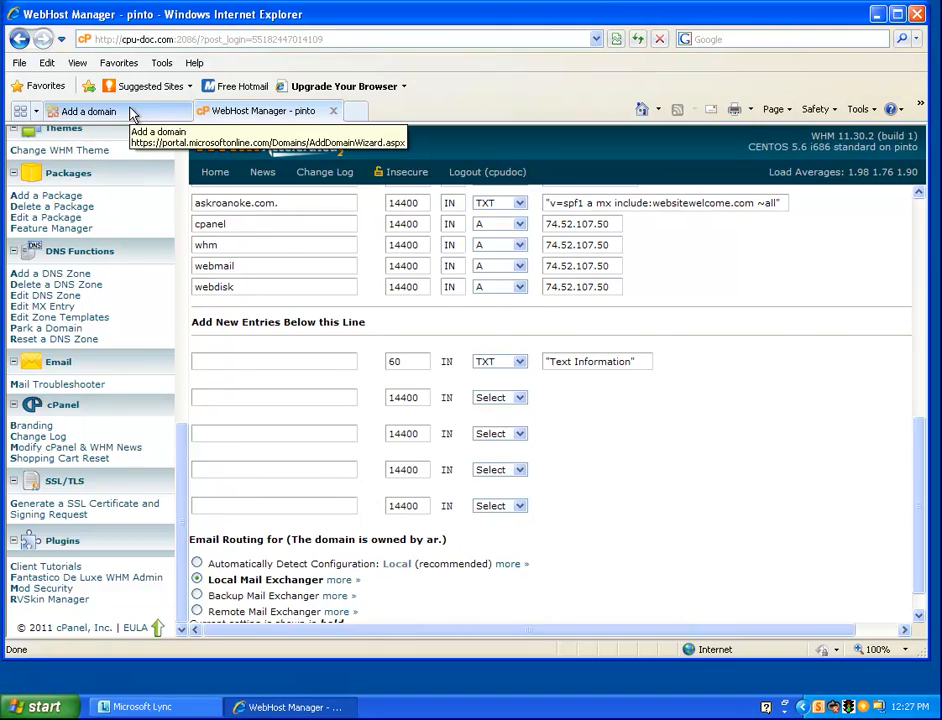
pyautogui.click(131, 113)
pyautogui.moveTo(507, 423); pyautogui.dragTo(354, 424)
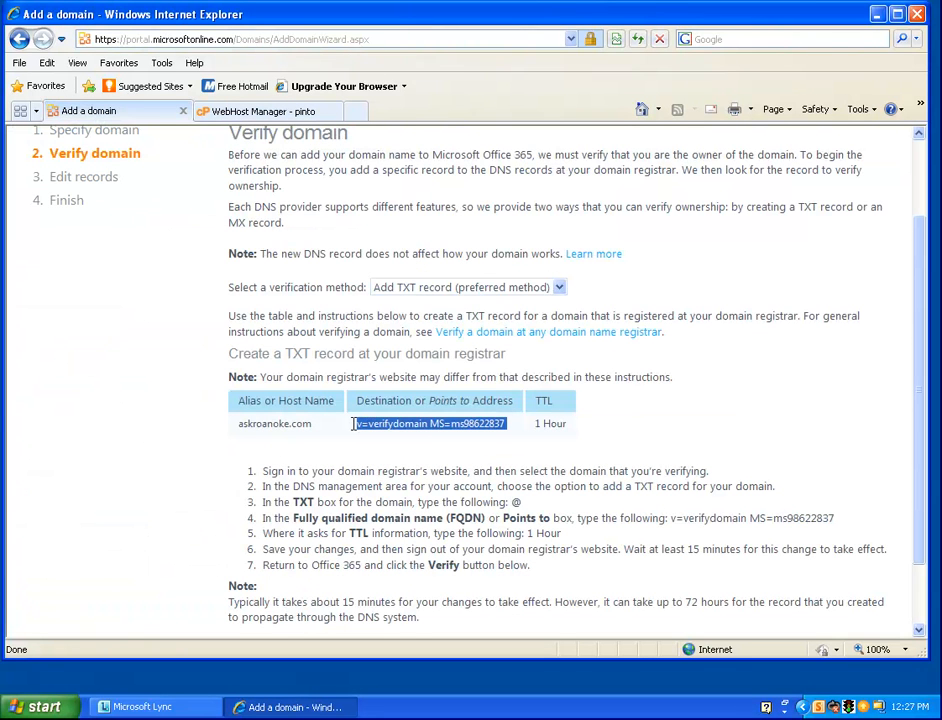
# Paste the Office 365 verification value into the new TXT record's value field
pyautogui.rightClick(394, 427)
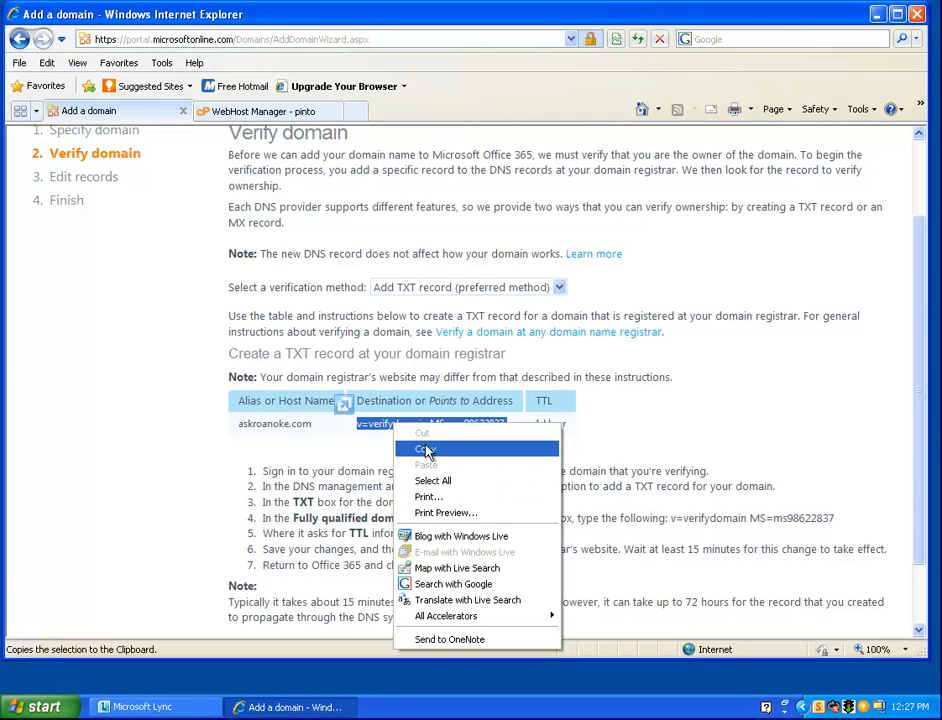
pyautogui.click(426, 449)
pyautogui.click(255, 111)
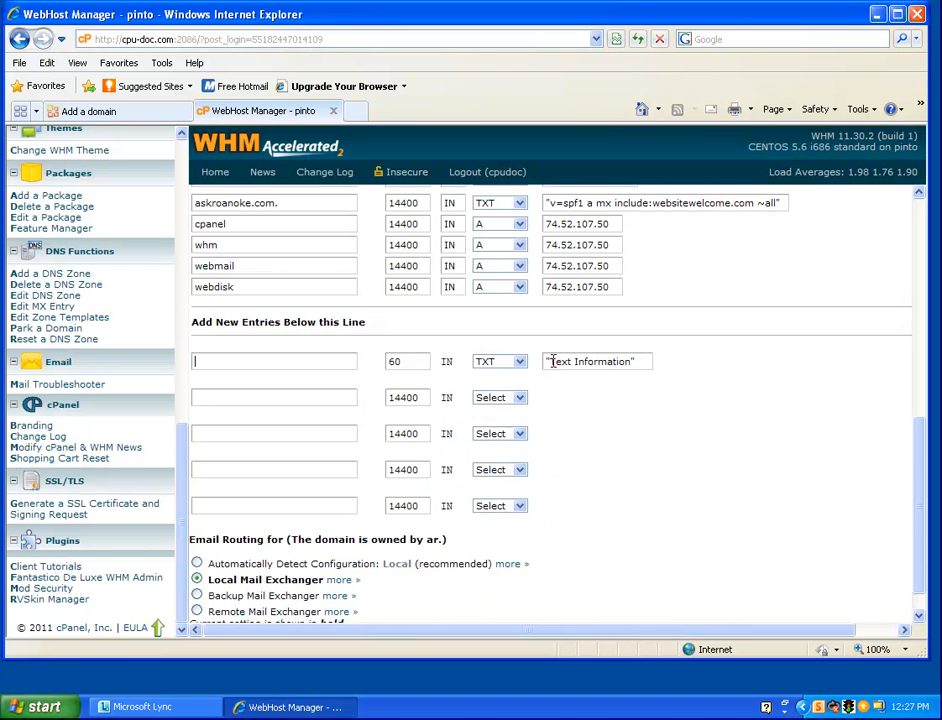
pyautogui.click(552, 361)
pyautogui.hotkey('ctrl', 'v')
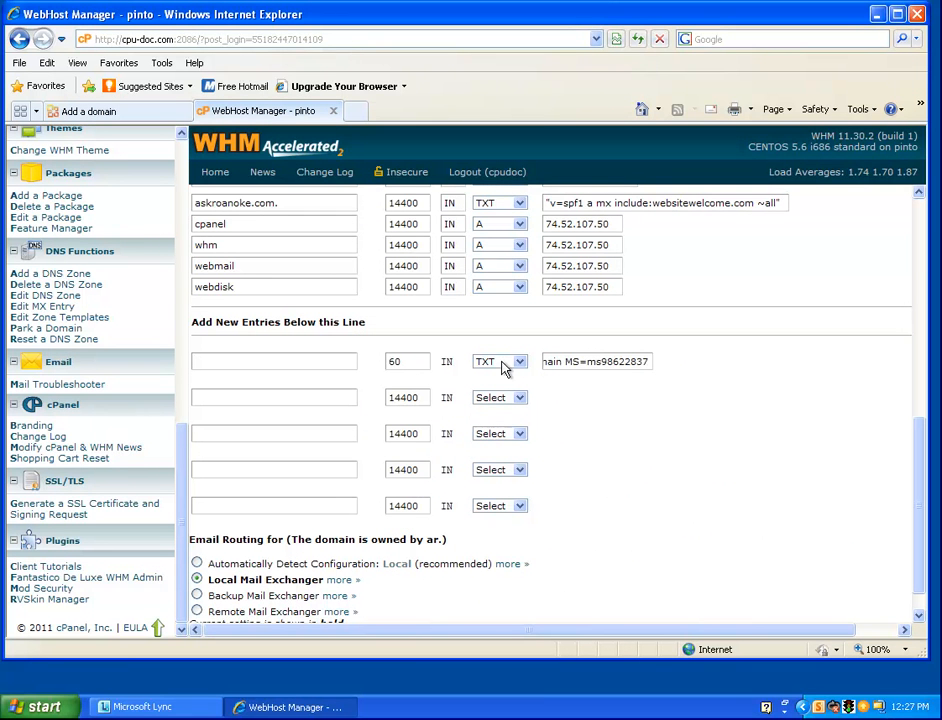
pyautogui.write('"')
pyautogui.click(246, 361)
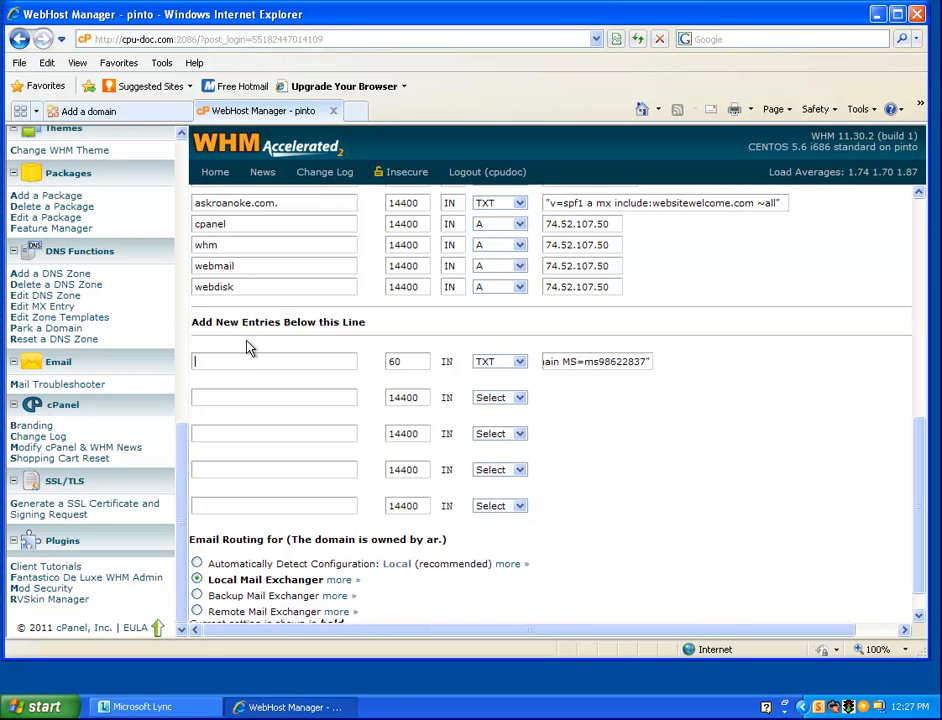
# Name the record 'askroanoke.com.' using the copied host name and save the zone
pyautogui.click(100, 111)
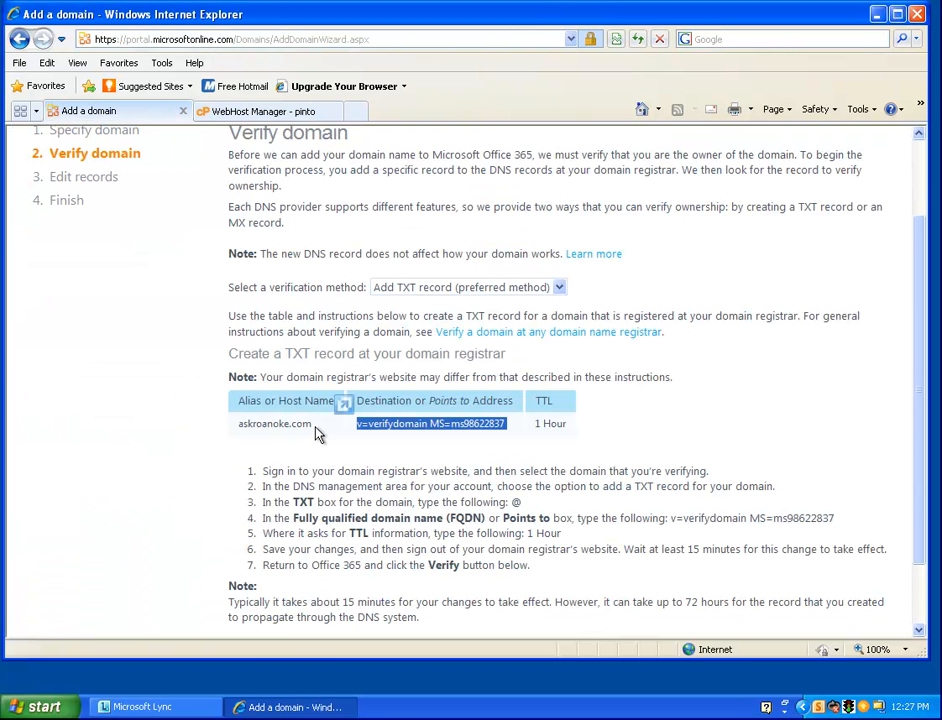
pyautogui.doubleClick(261, 430)
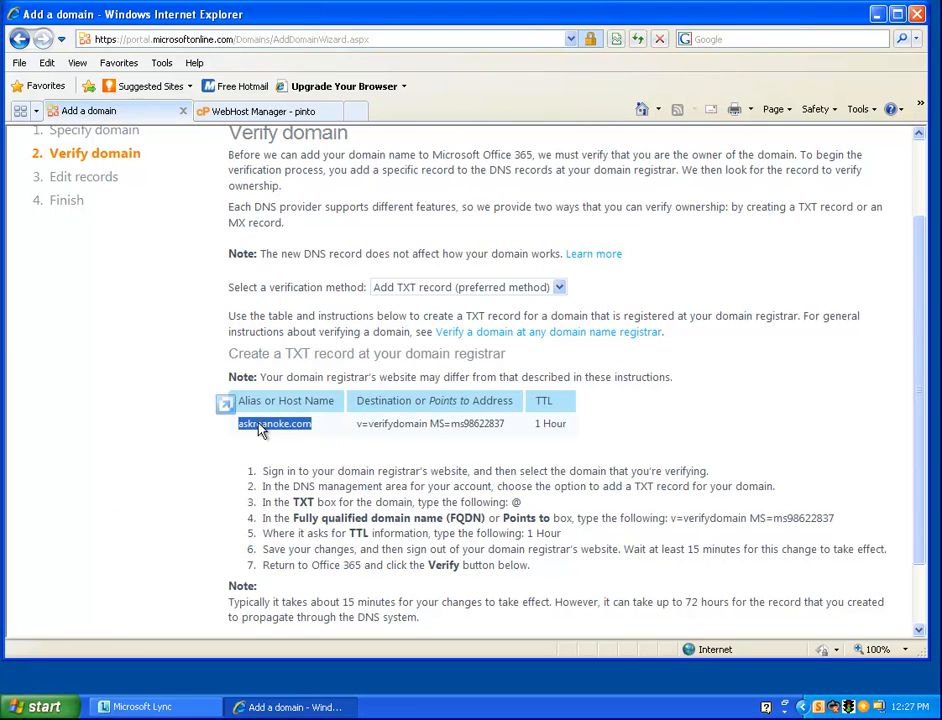
pyautogui.rightClick(261, 430)
pyautogui.click(290, 451)
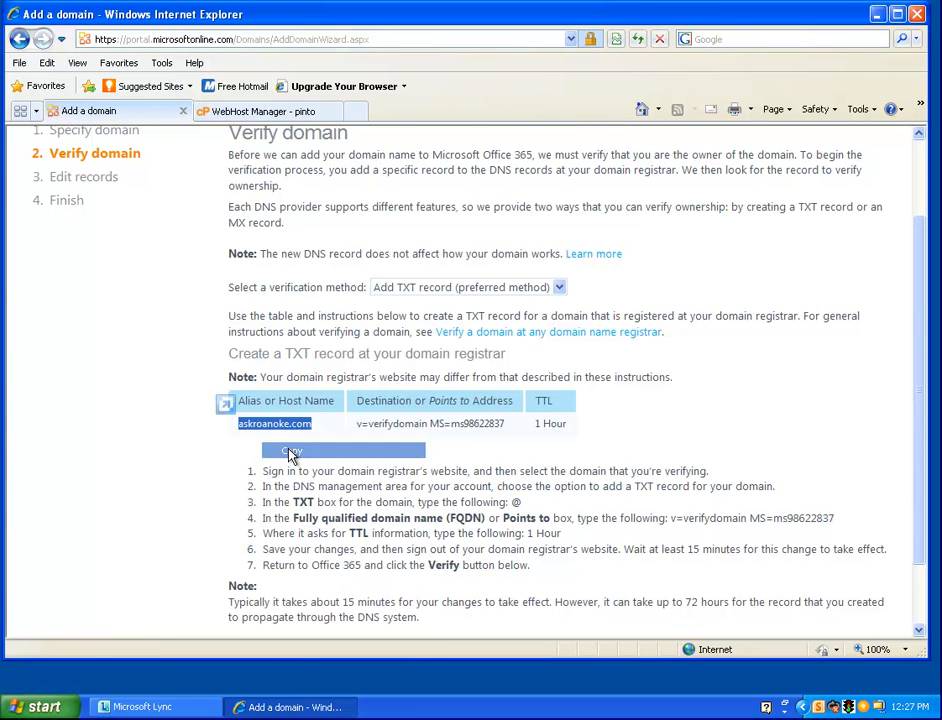
pyautogui.click(301, 111)
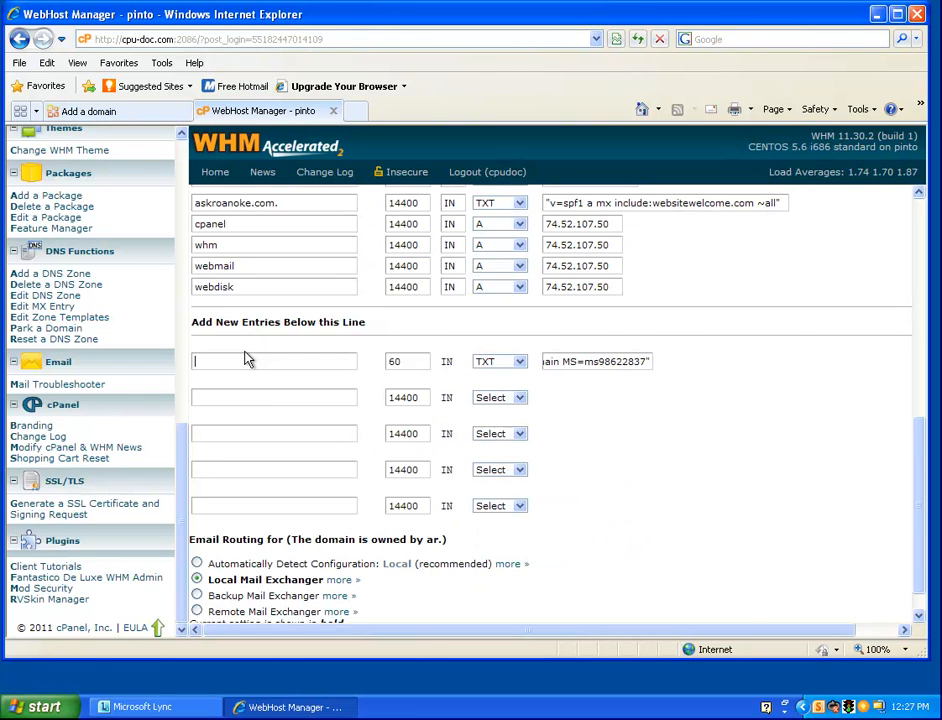
pyautogui.rightClick(229, 364)
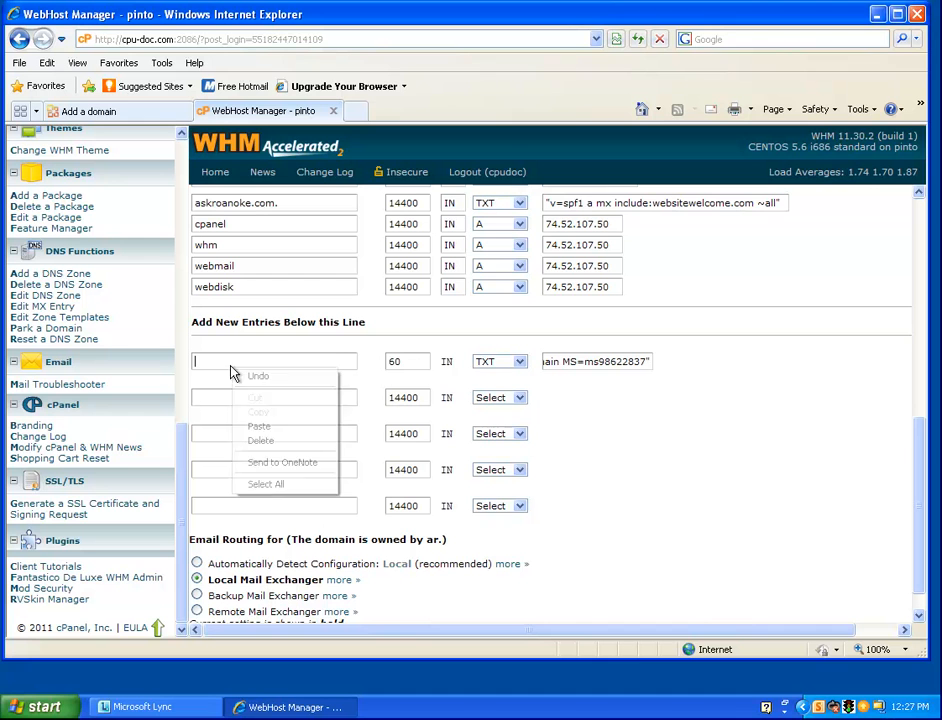
pyautogui.click(259, 427)
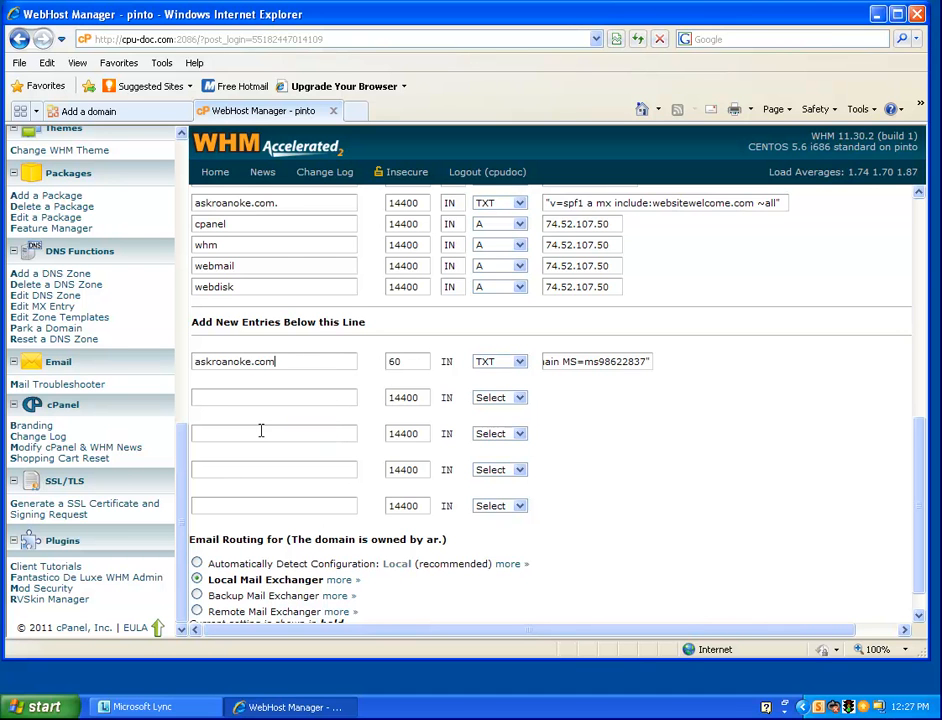
pyautogui.write('.')
pyautogui.moveTo(925, 477); pyautogui.dragTo(920, 515)
pyautogui.click(216, 615)
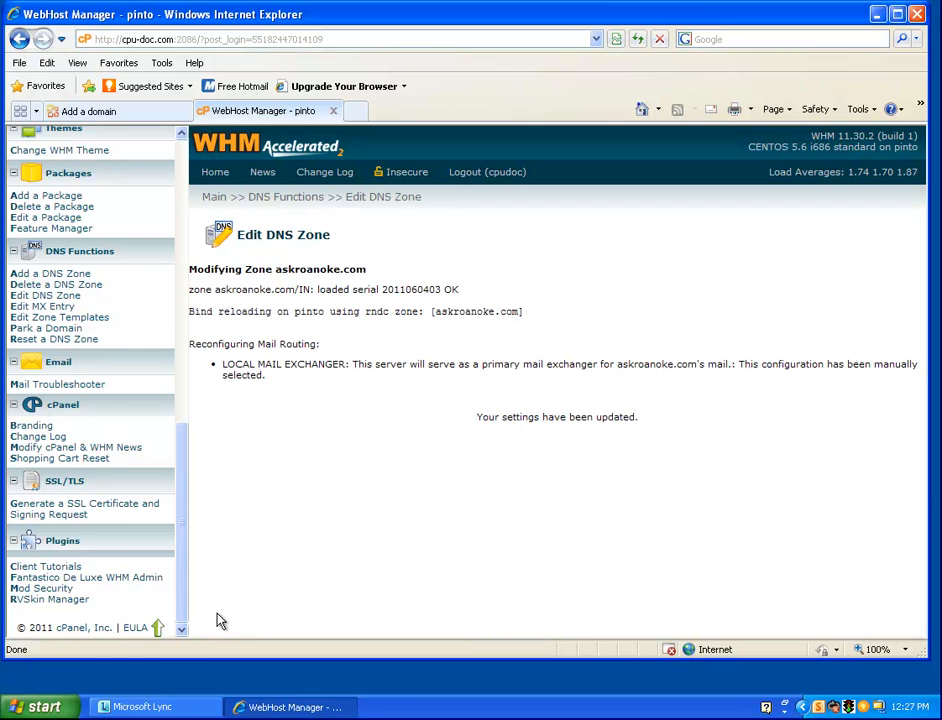
# Run Verify for askroanoke.com and review the resulting Edit name server records page
pyautogui.click(141, 117)
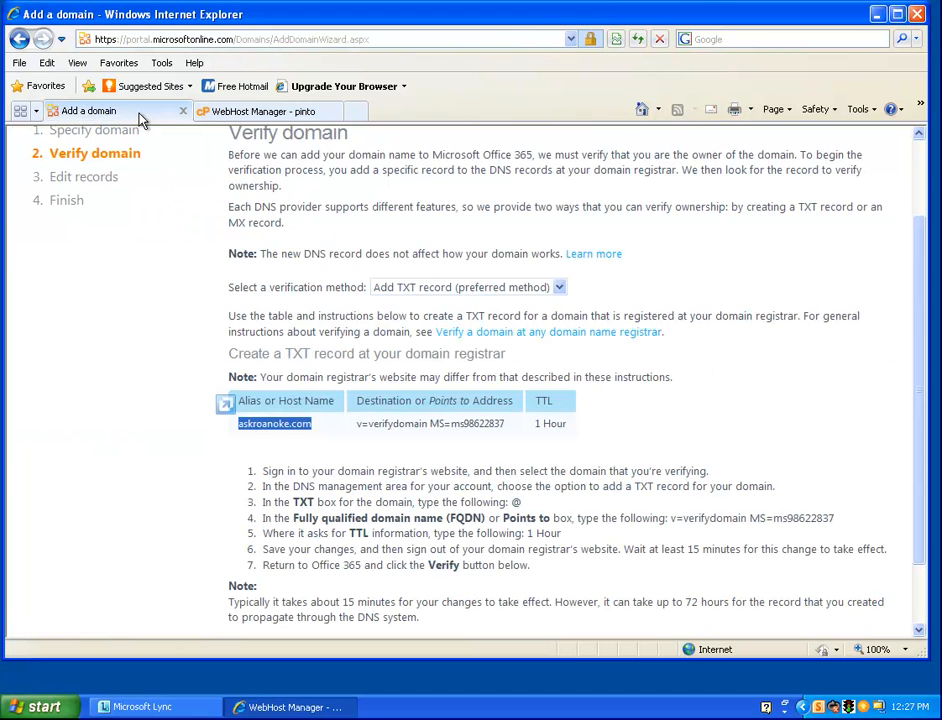
pyautogui.click(160, 298)
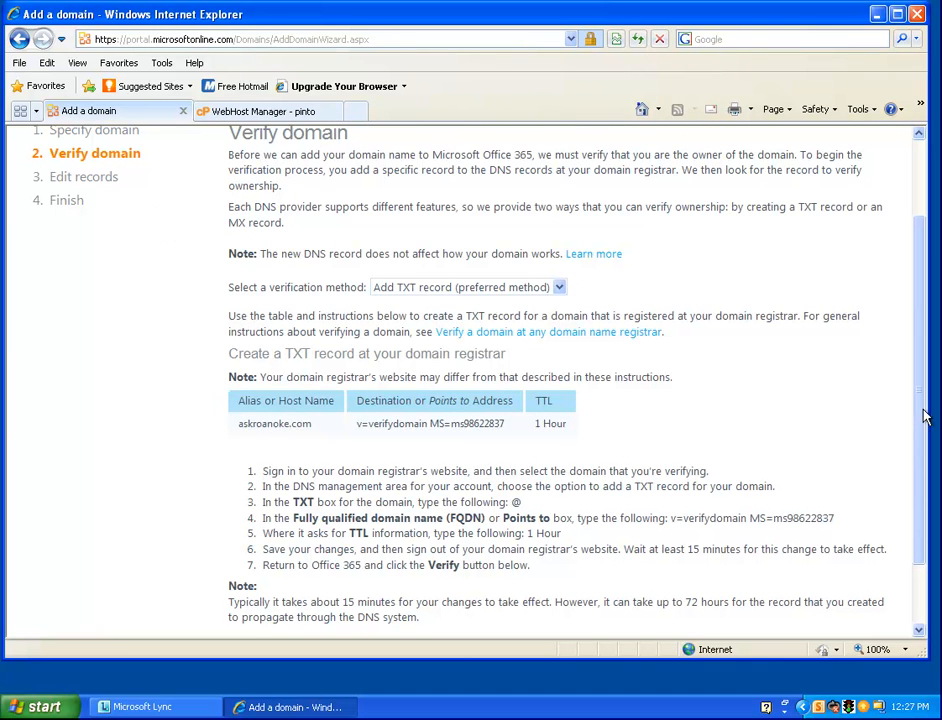
pyautogui.moveTo(922, 418); pyautogui.dragTo(917, 482)
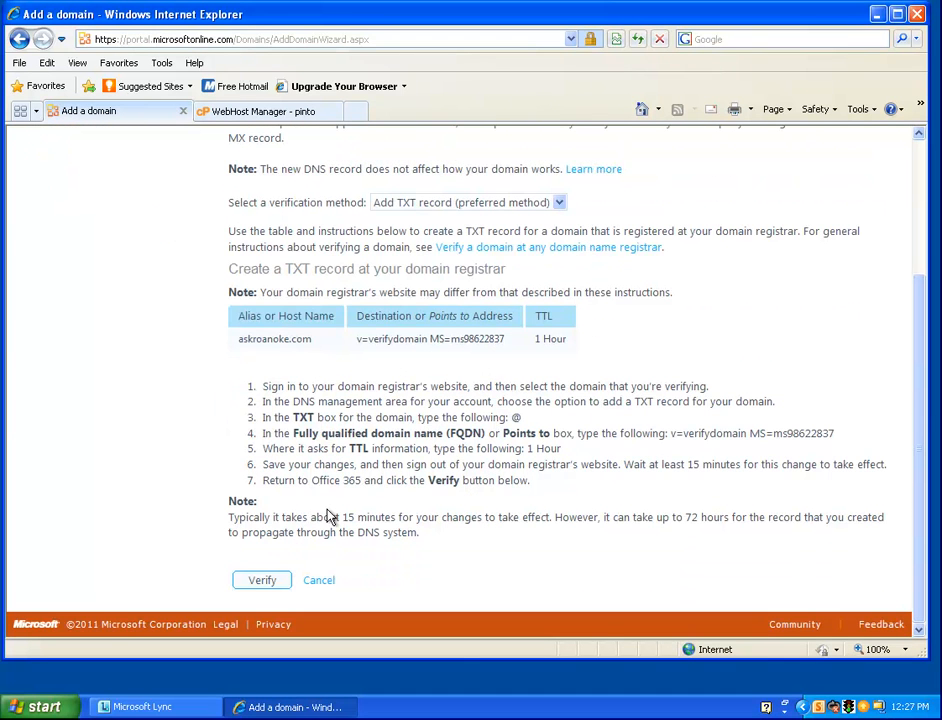
pyautogui.click(261, 582)
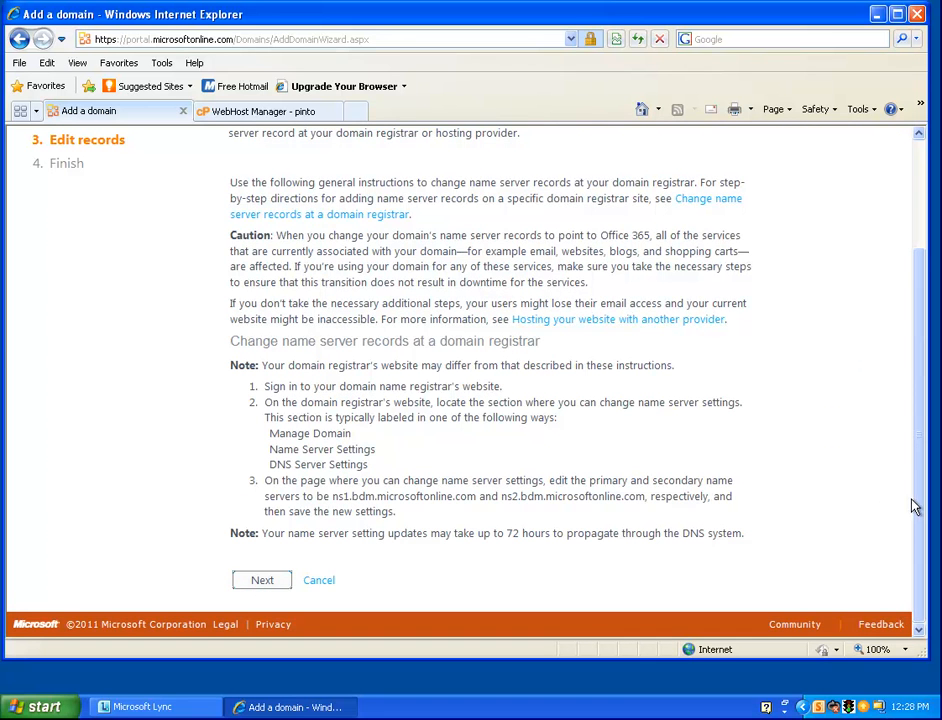
pyautogui.moveTo(921, 510); pyautogui.dragTo(927, 353)
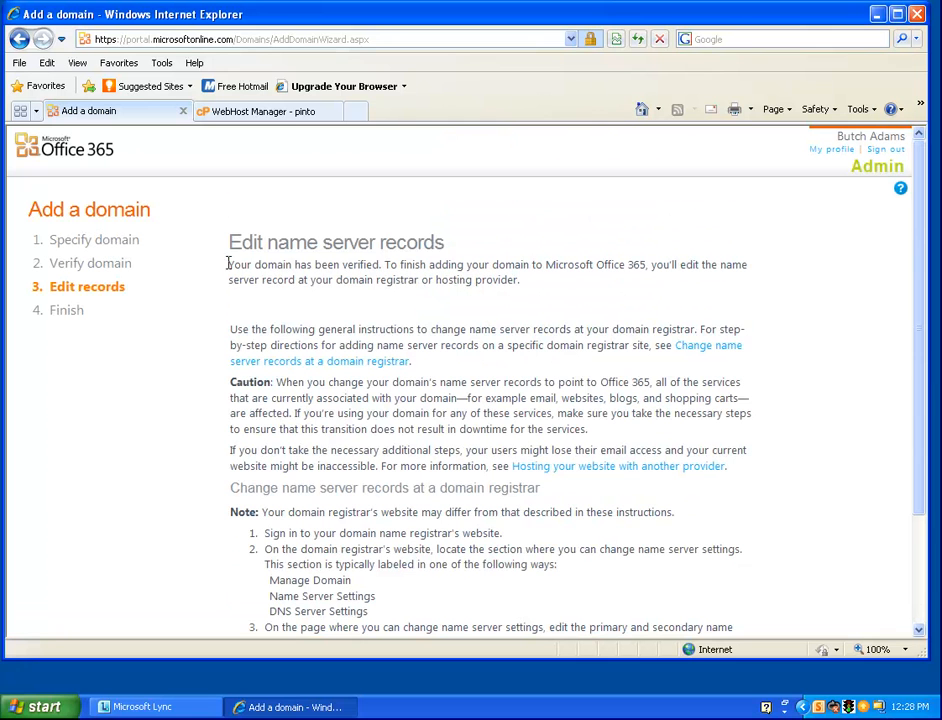
pyautogui.moveTo(229, 266); pyautogui.dragTo(385, 265)
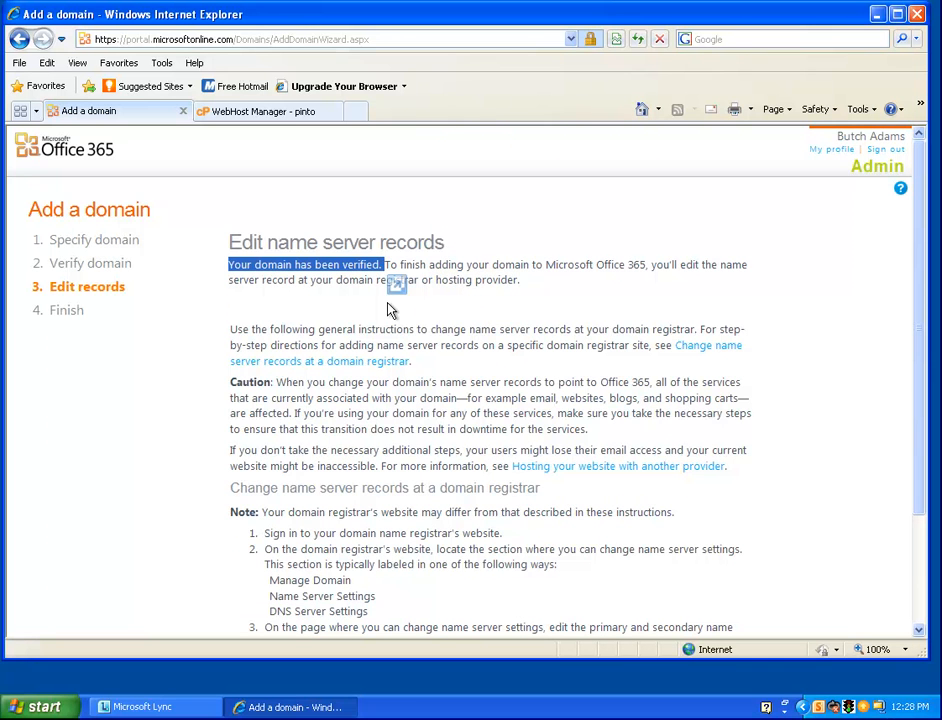
pyautogui.scroll(-2, 700, 265)
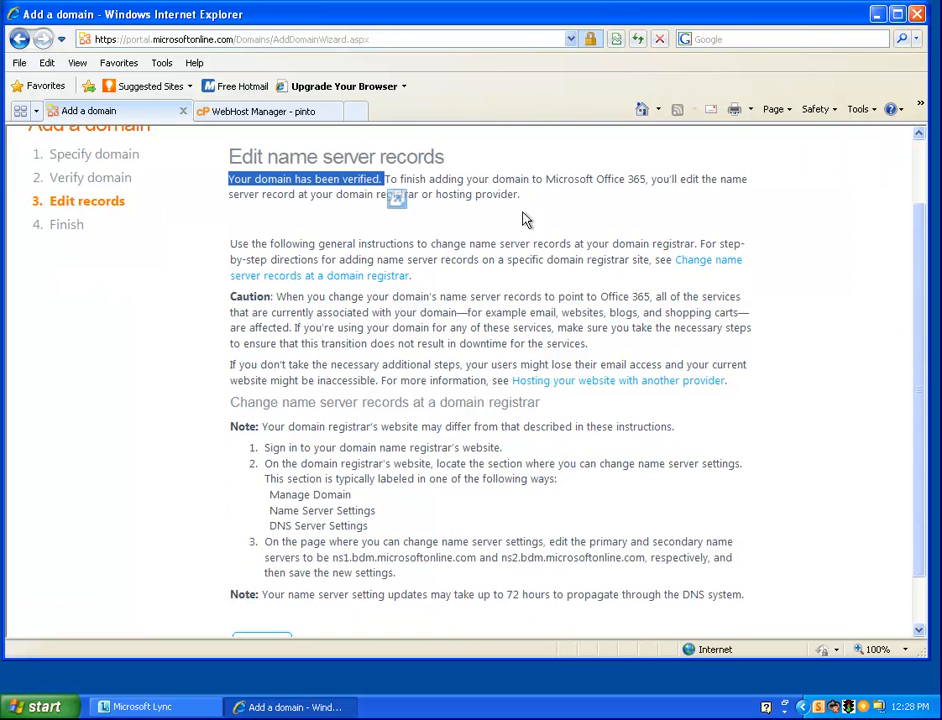
# Open DynDNS in a maximized new tab and copy ns1.bdm.microsoftonline.com from Office 365
pyautogui.click(355, 111)
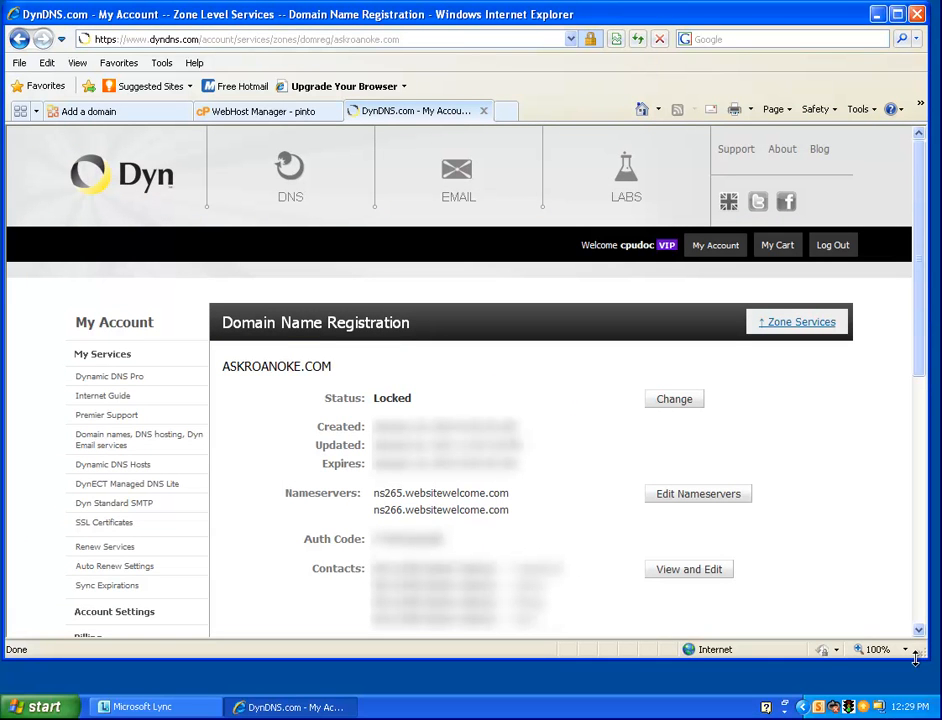
pyautogui.click(898, 17)
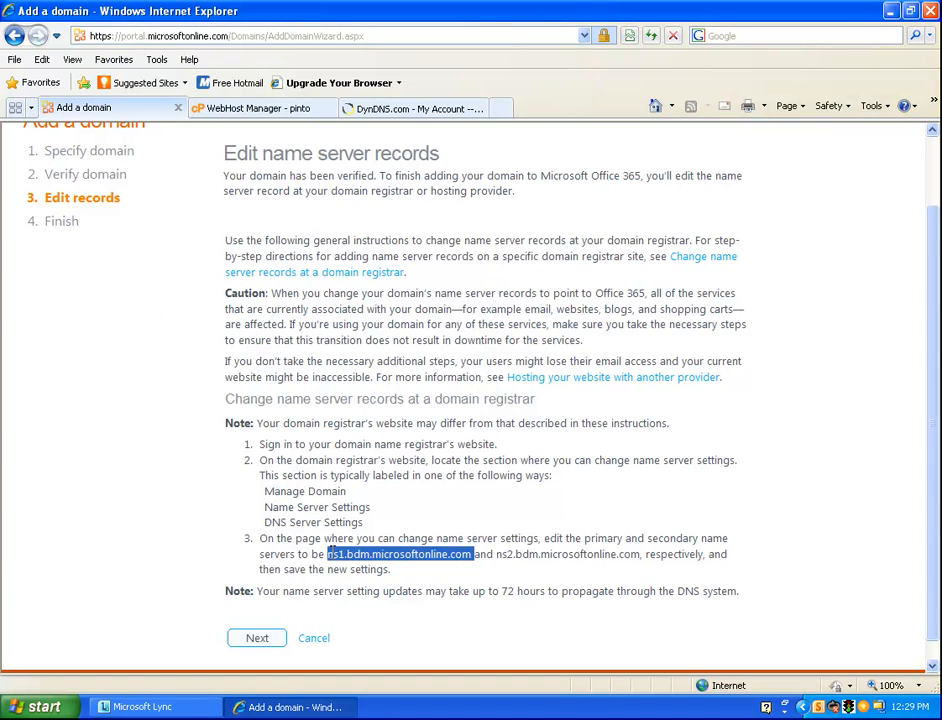
pyautogui.rightClick(352, 558)
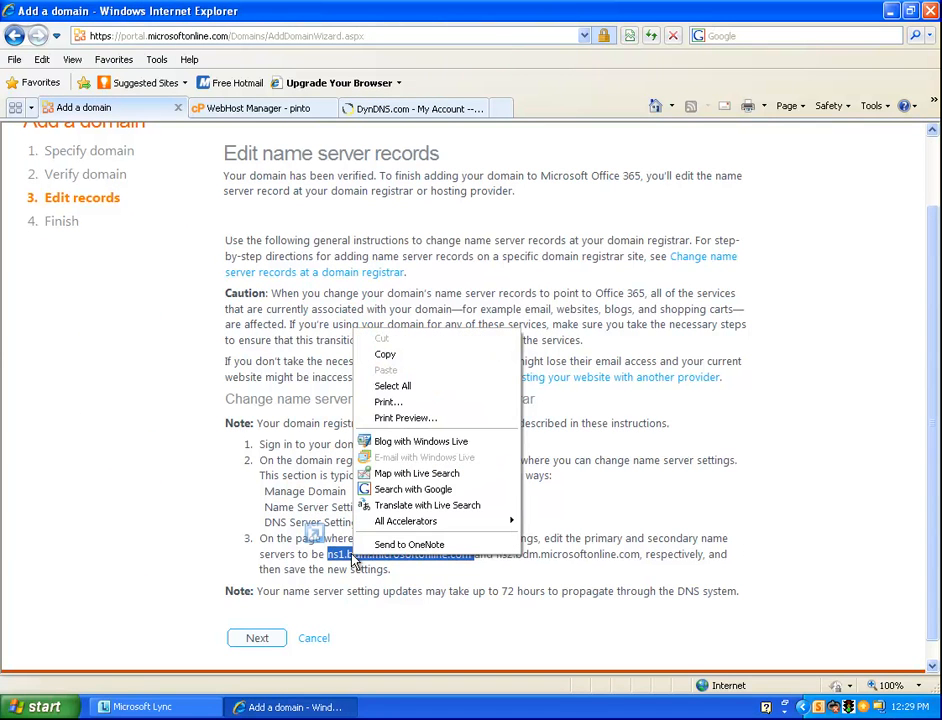
pyautogui.click(385, 354)
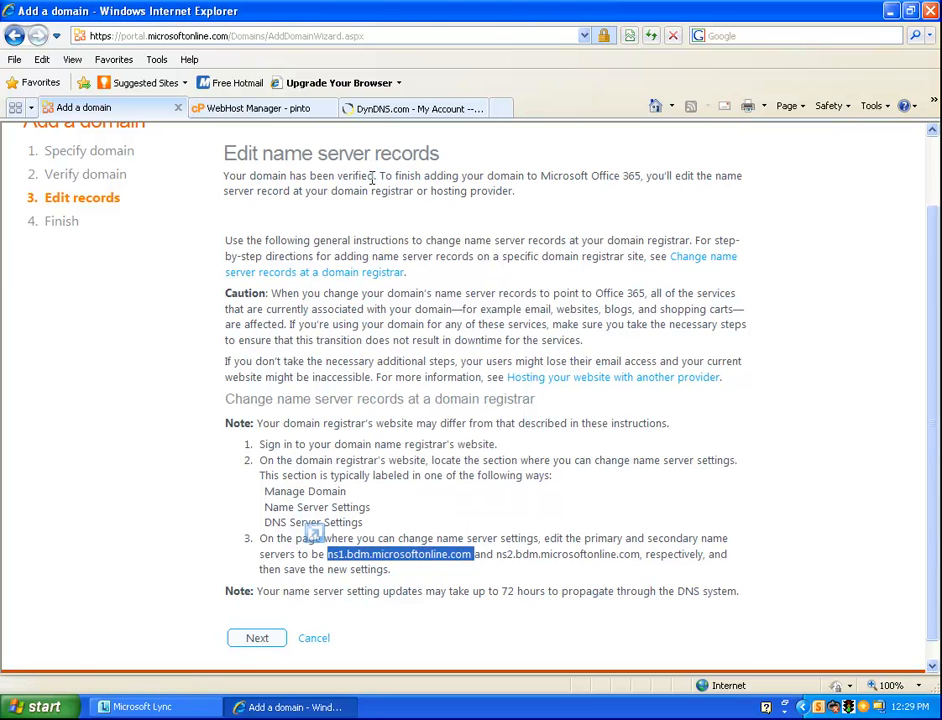
# Replace the first DynDNS nameserver line with ns1.bdm.microsoftonline.com
pyautogui.click(382, 110)
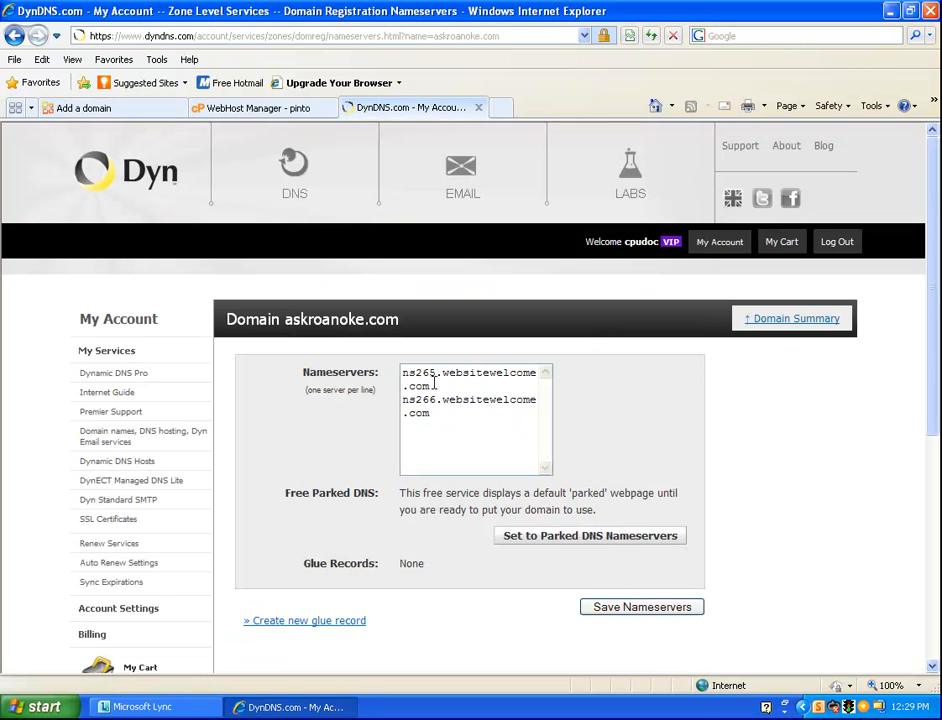
pyautogui.tripleClick(434, 385)
pyautogui.rightClick(415, 381)
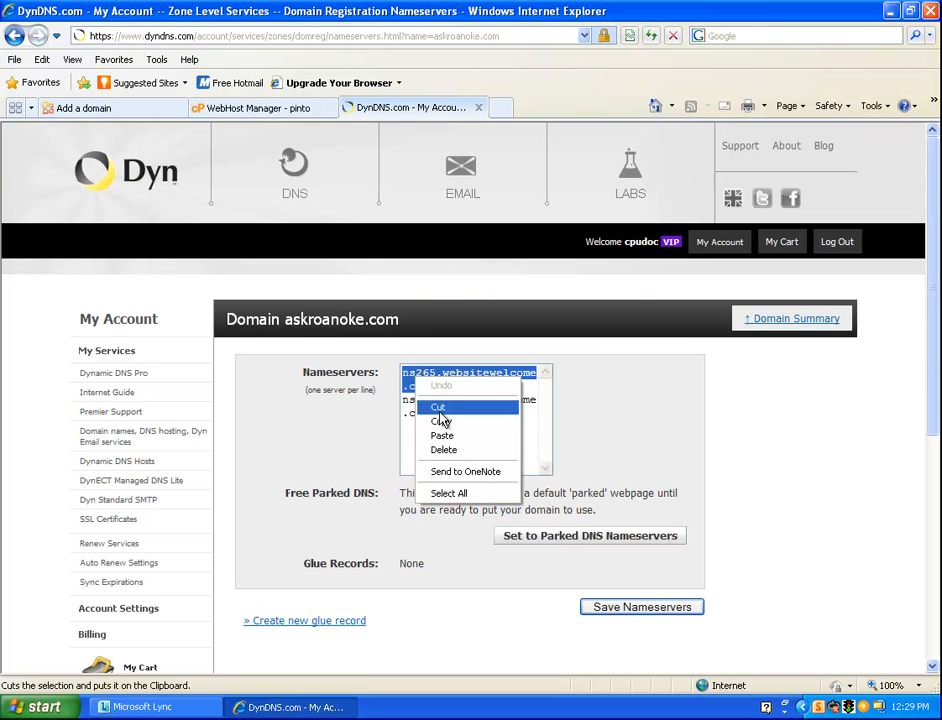
pyautogui.click(441, 435)
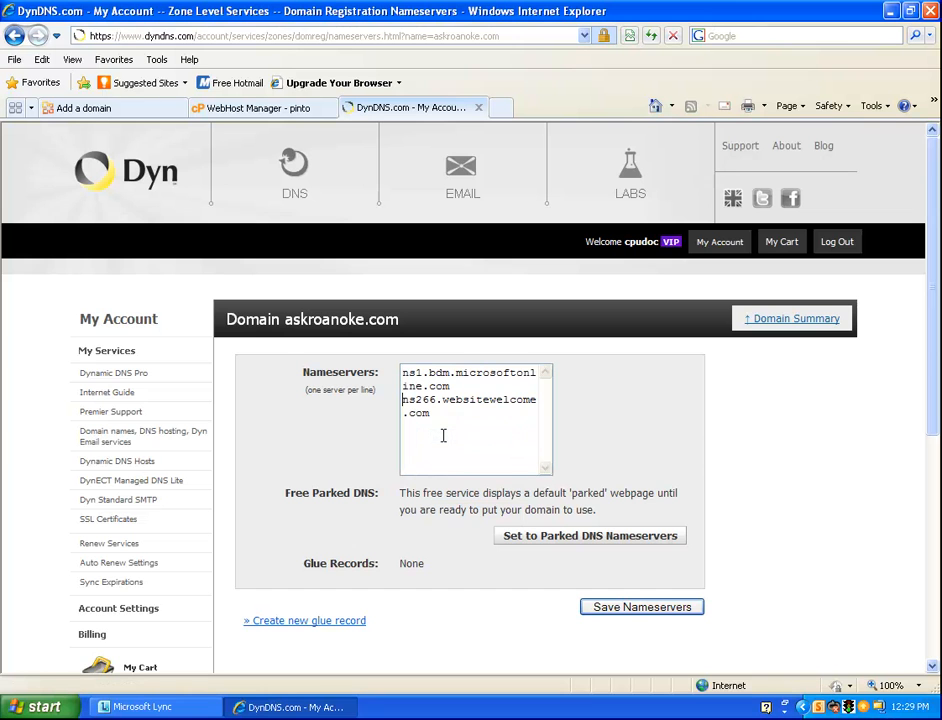
# Replace the second line with ns2.bdm.microsoftonline.com, separate the lines, and save
pyautogui.click(150, 108)
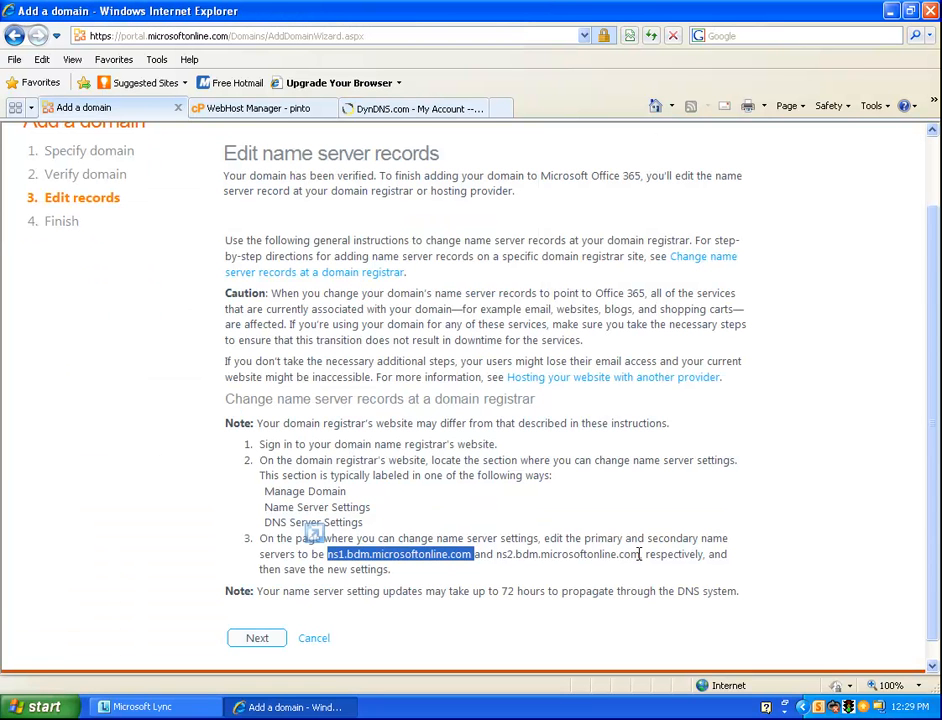
pyautogui.moveTo(640, 554); pyautogui.dragTo(503, 554)
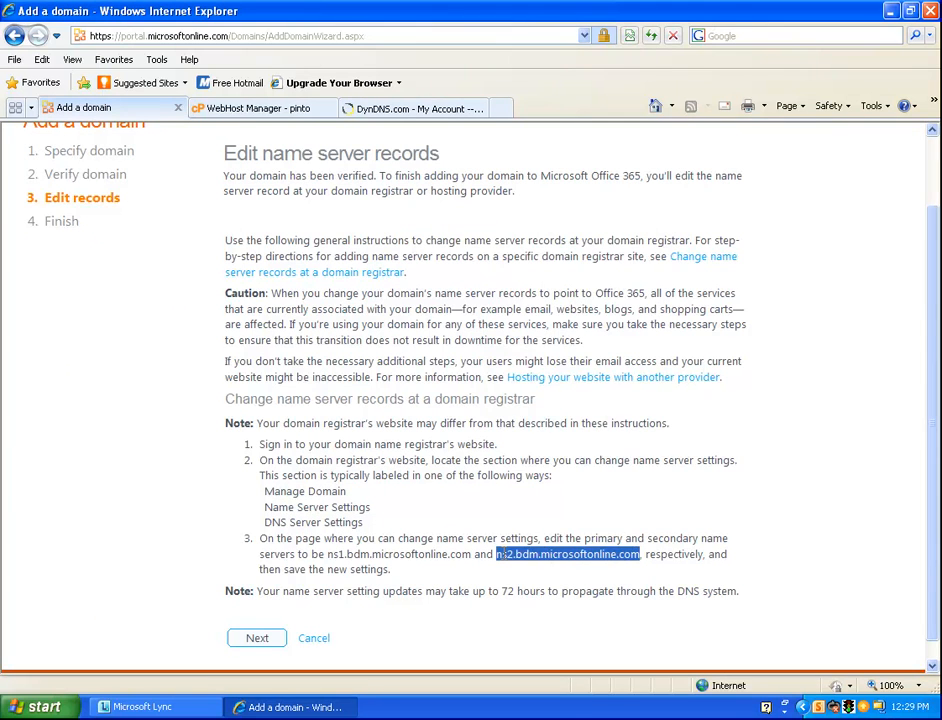
pyautogui.rightClick(513, 555)
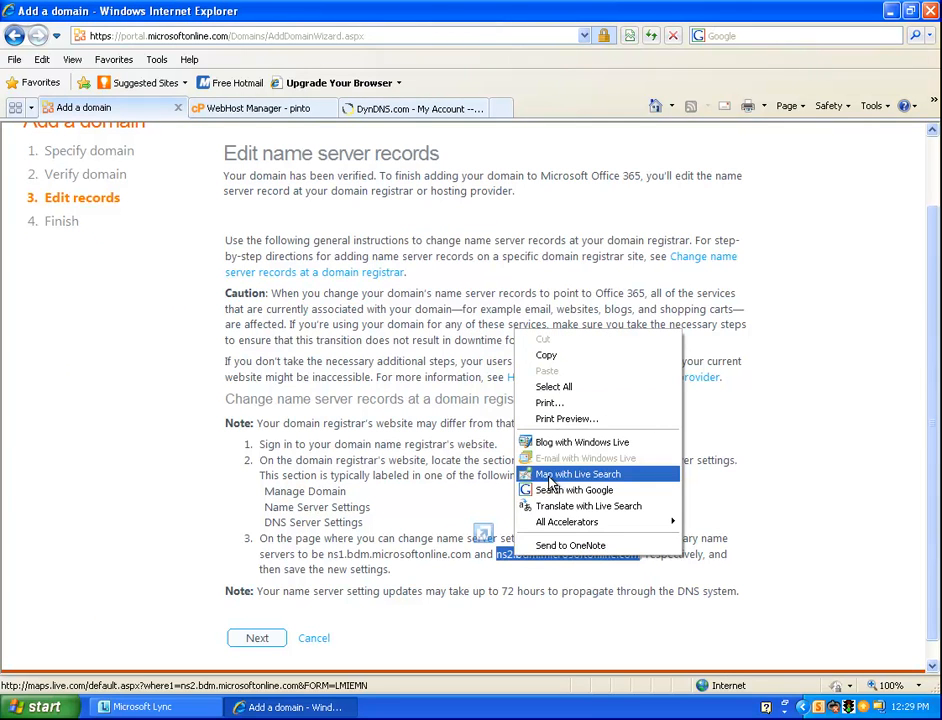
pyautogui.click(541, 353)
pyautogui.click(425, 108)
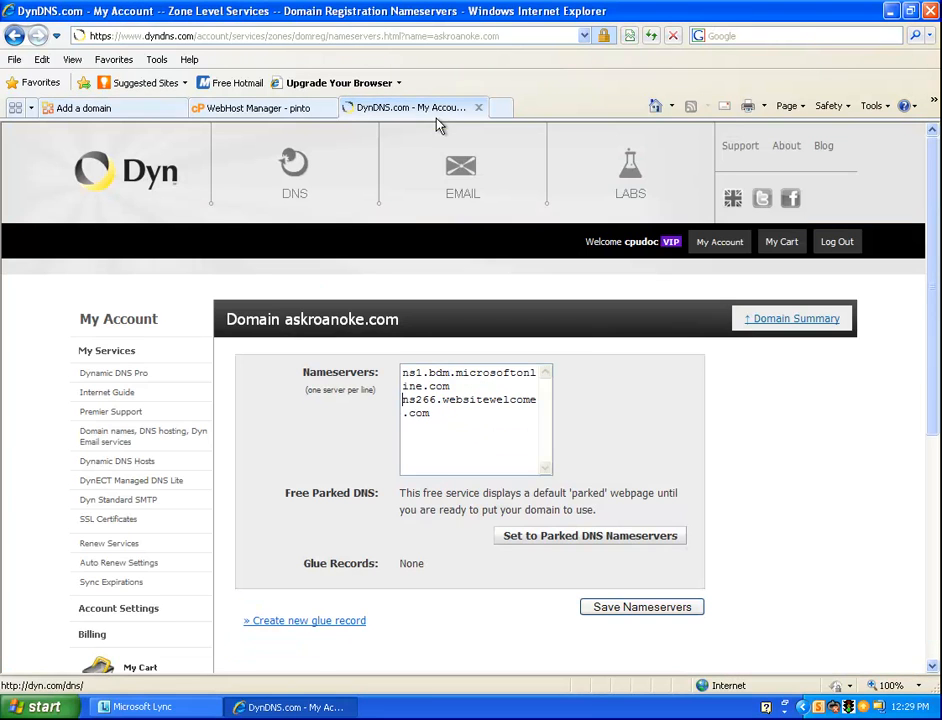
pyautogui.moveTo(436, 418); pyautogui.dragTo(402, 399)
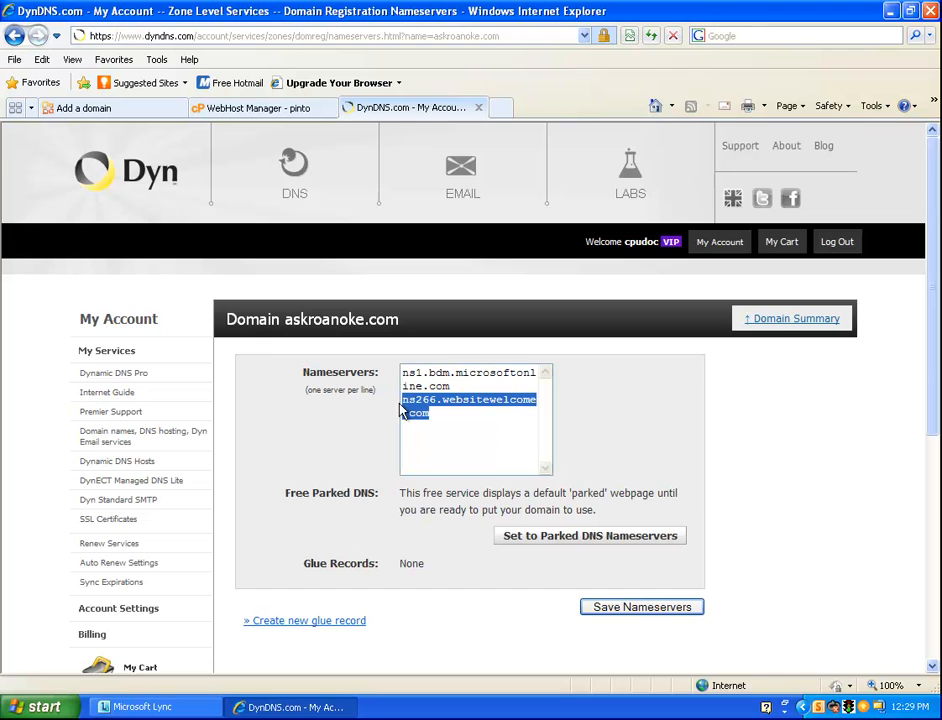
pyautogui.click(437, 464)
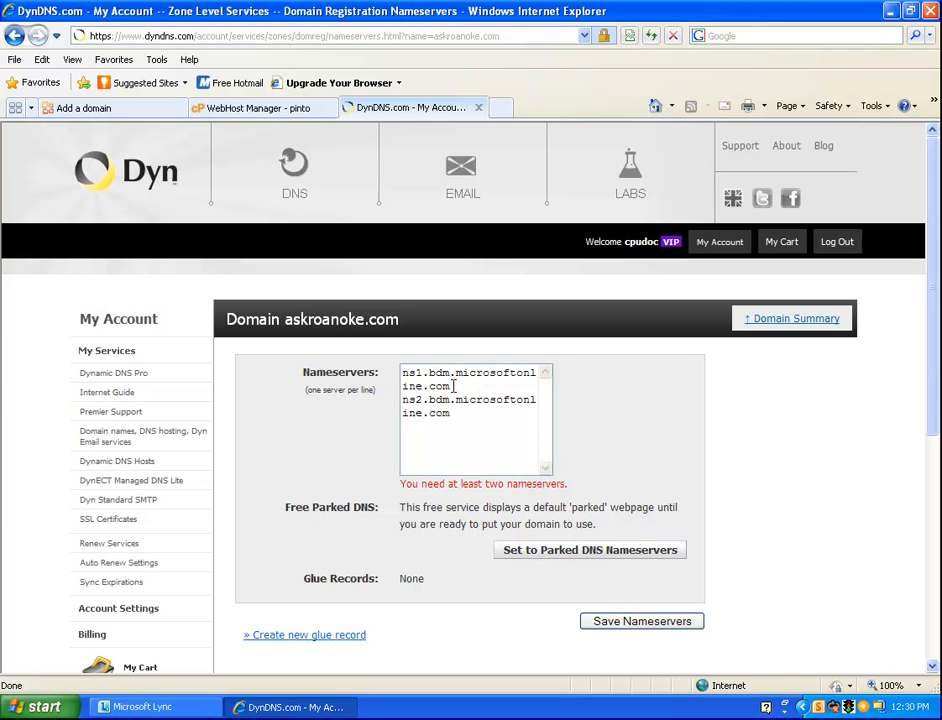
pyautogui.press('Return')
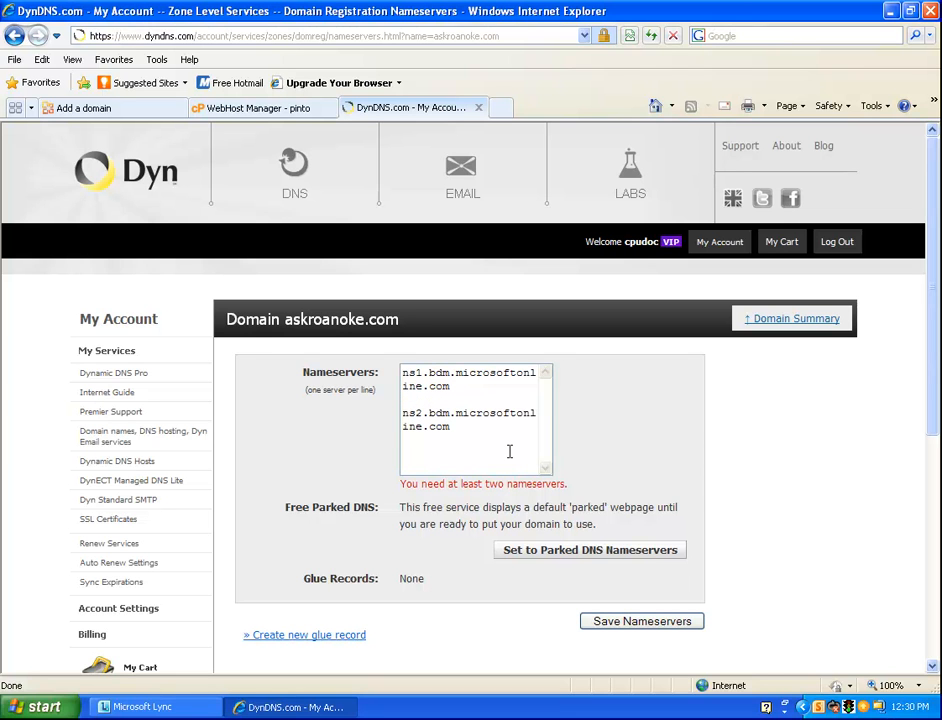
pyautogui.click(667, 622)
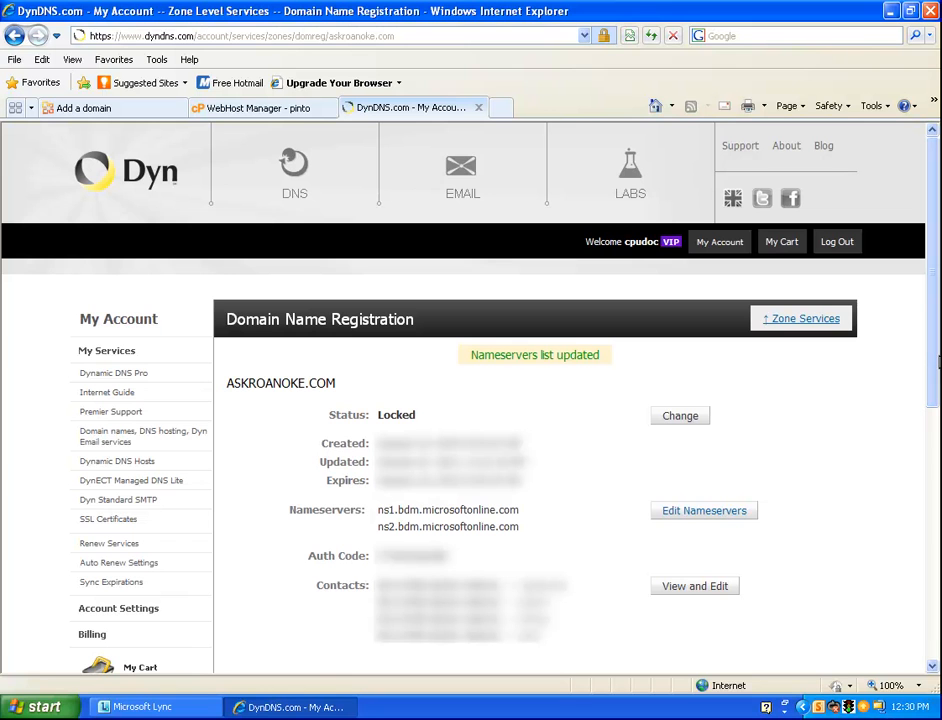
# Advance the Office 365 wizard to its last page and finish adding askroanoke.com
pyautogui.click(131, 114)
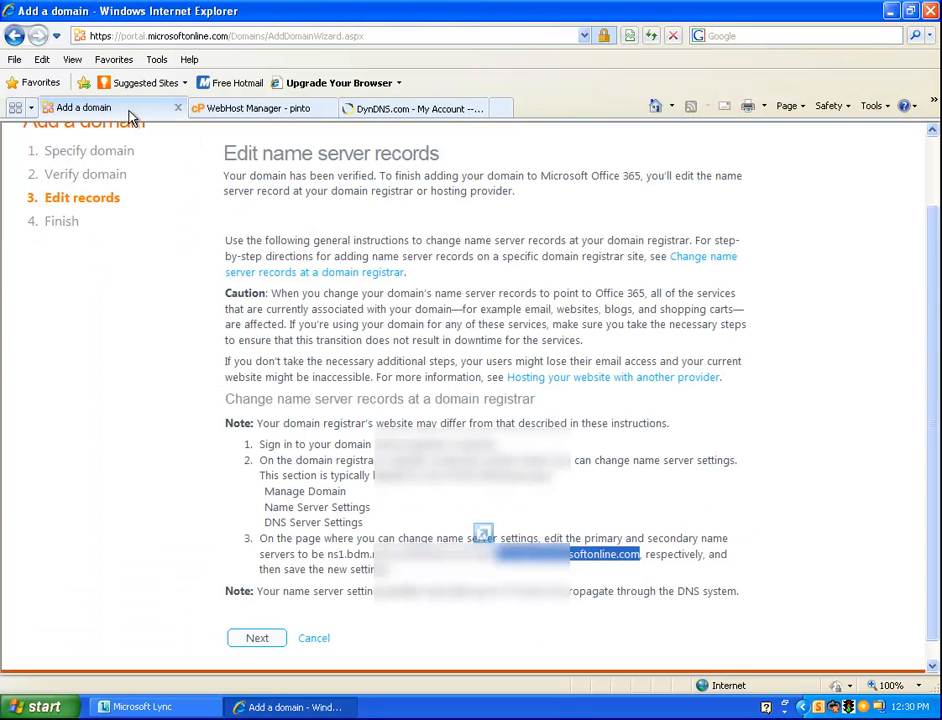
pyautogui.click(257, 639)
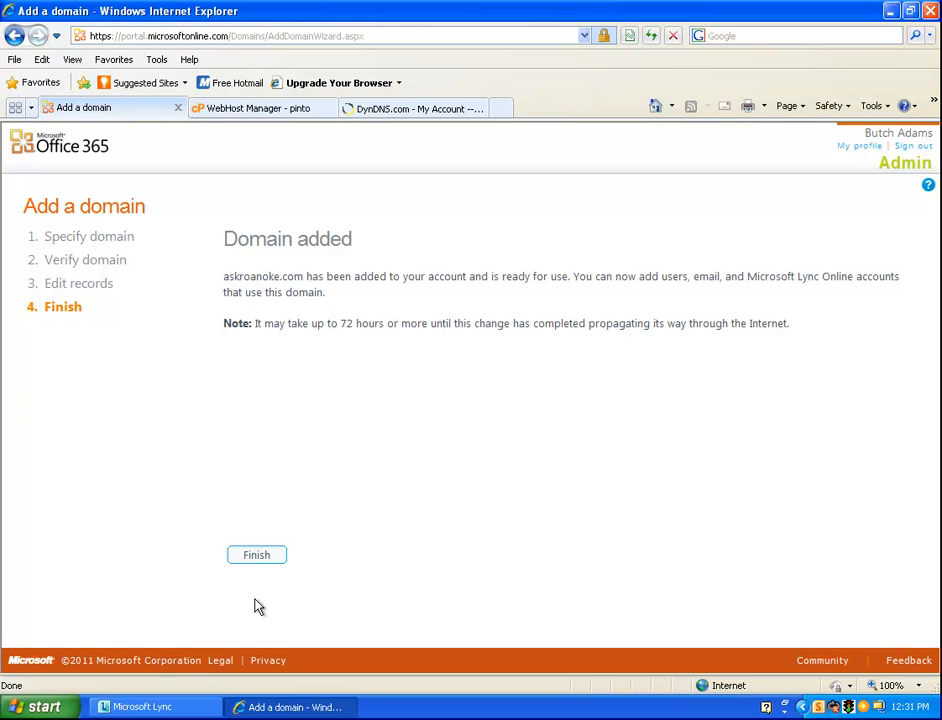
pyautogui.click(257, 558)
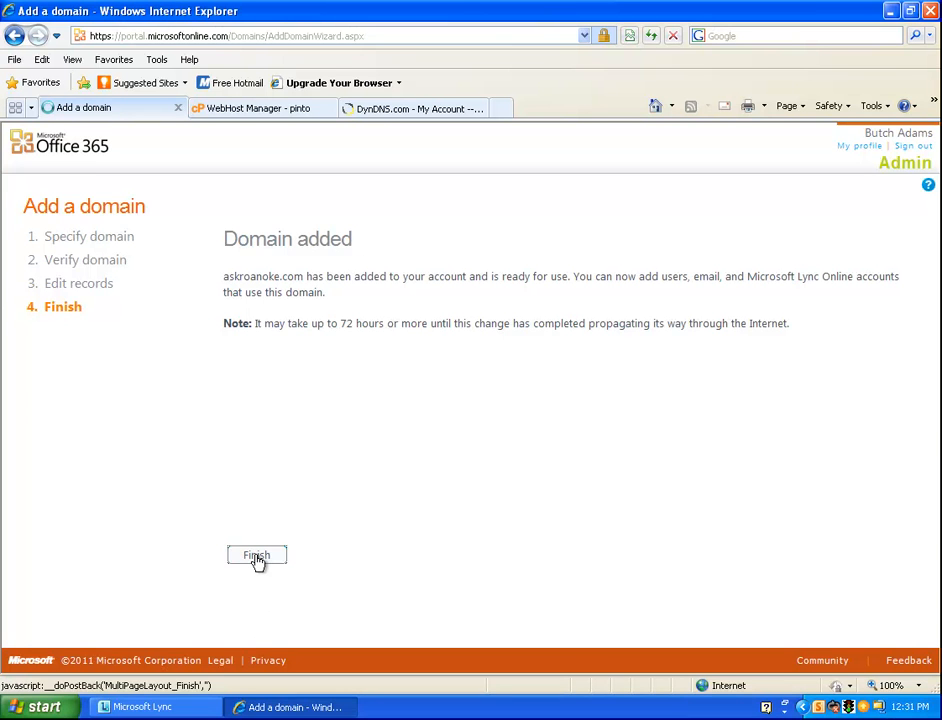